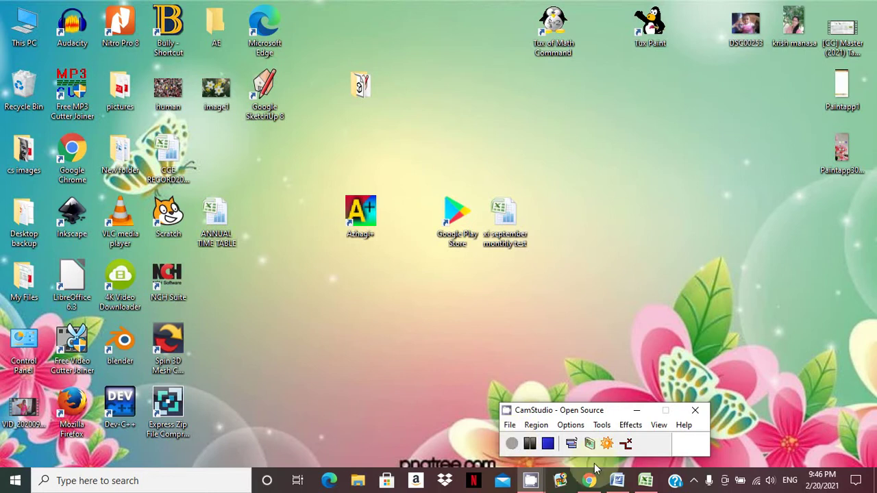
- Restore the Document3 window with the Tamil line from the taskbar
click(618, 481)
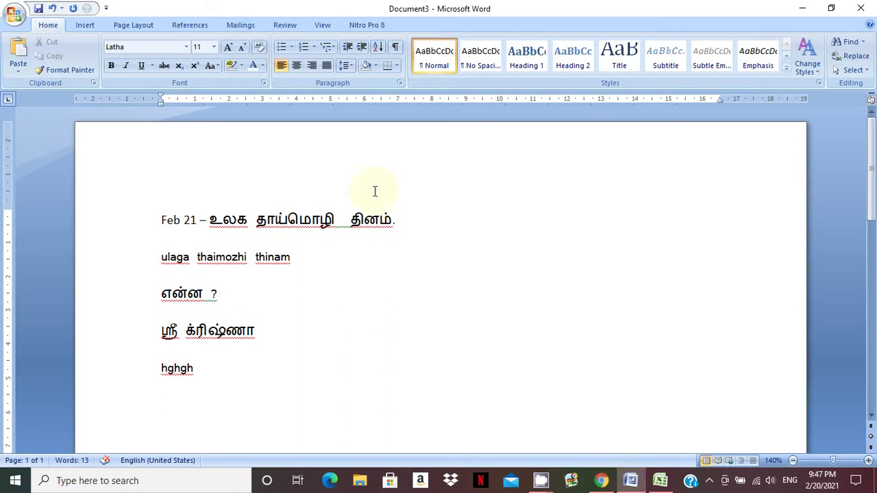
- Publish the Tamil document as the 'Feb 21' PDF on the Desktop, then minimize Word
click(14, 11)
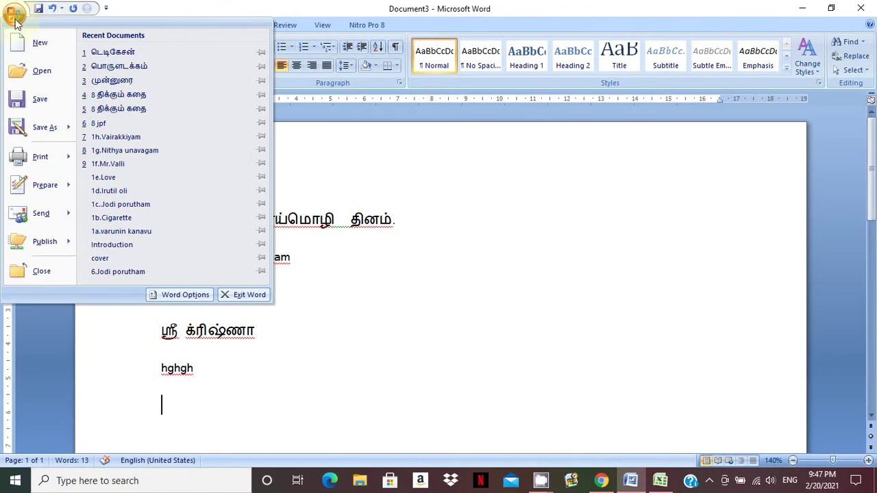
mouse_move(36, 122)
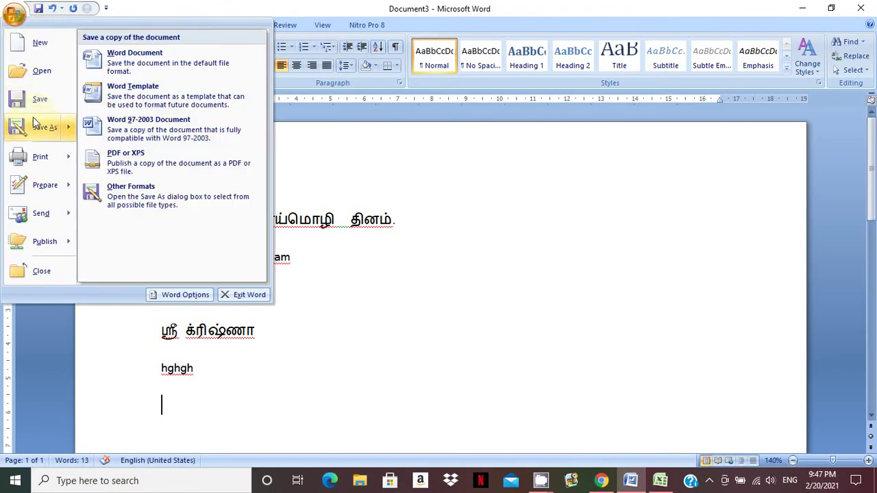
click(113, 170)
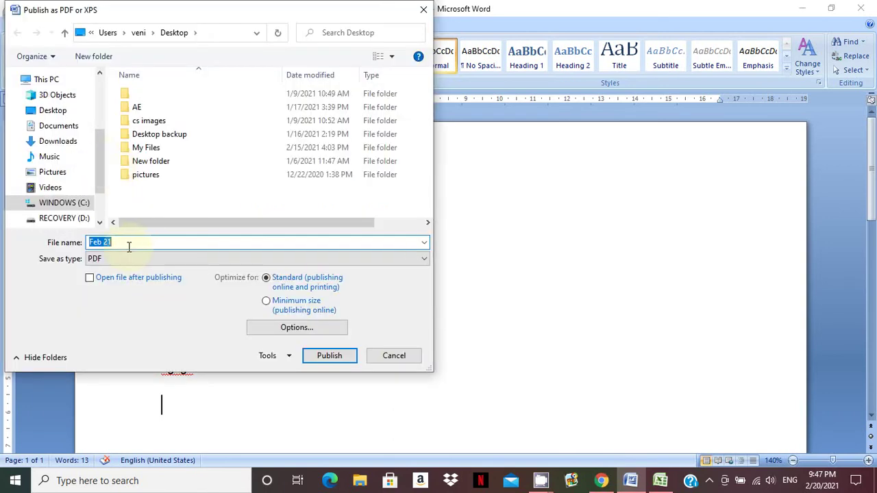
click(54, 111)
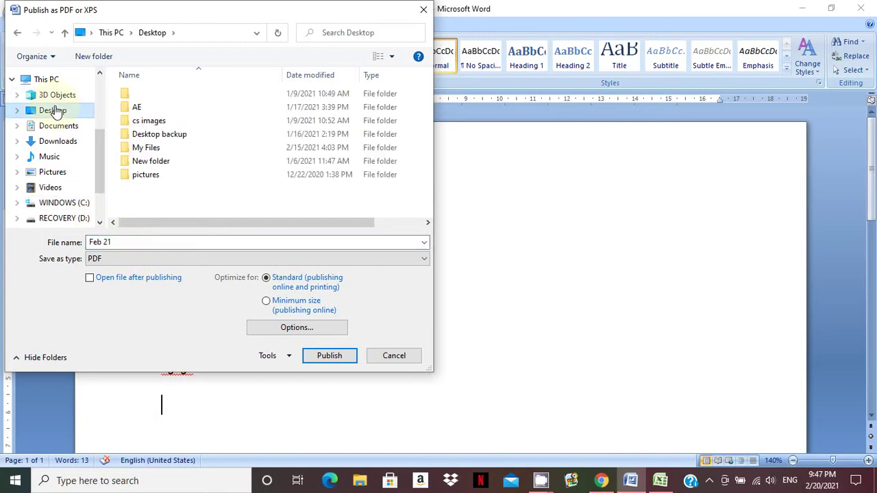
click(337, 357)
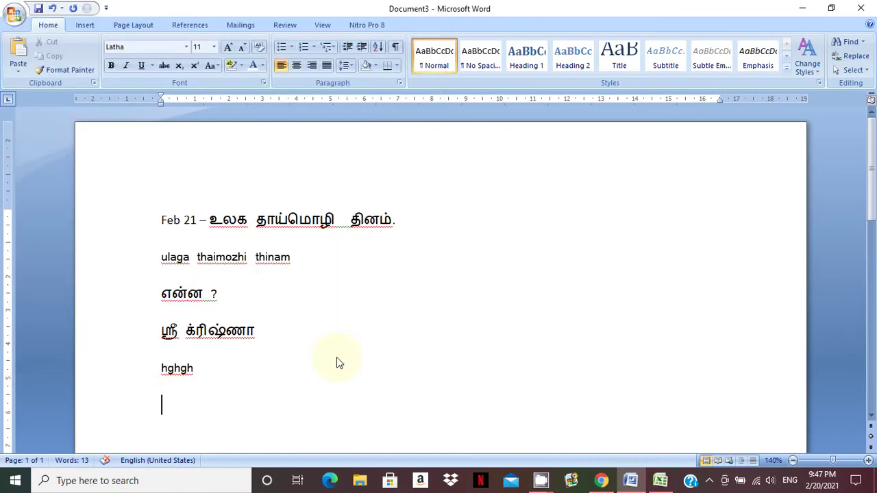
click(796, 7)
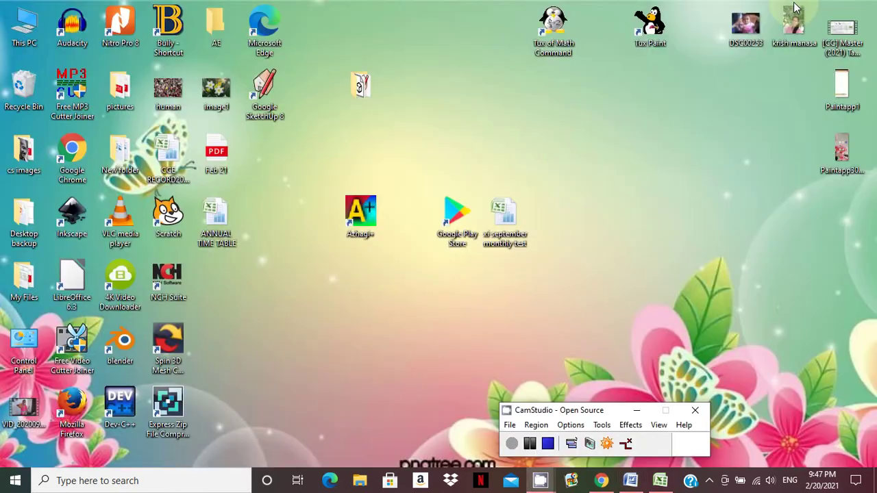
click(216, 158)
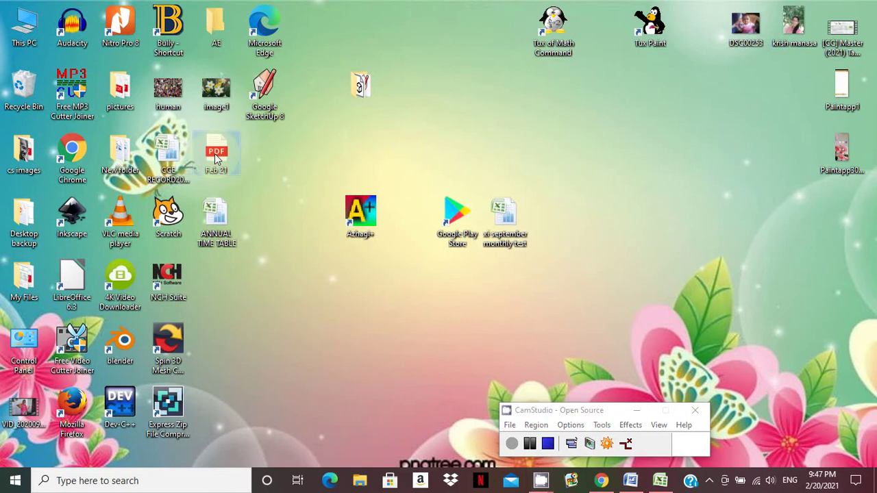
double_click(215, 158)
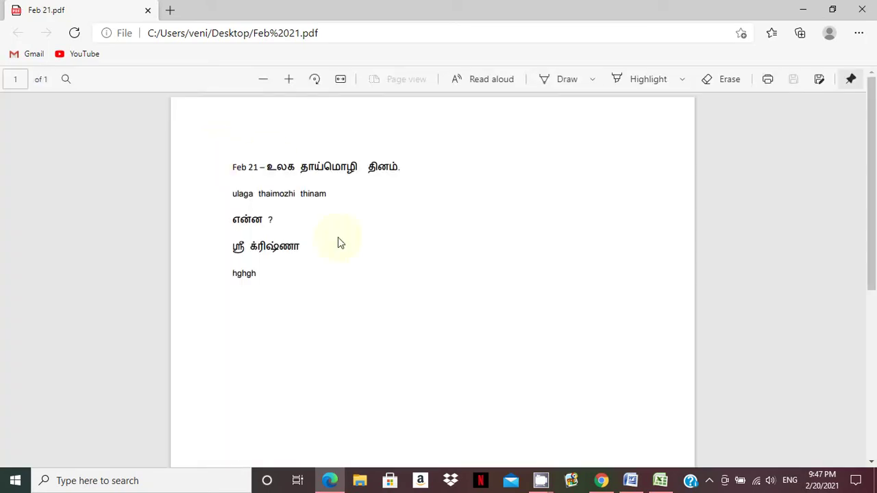
click(862, 8)
- Select the asset table A1:F3 in ACCOUNTSXI and set it as the print area
click(661, 477)
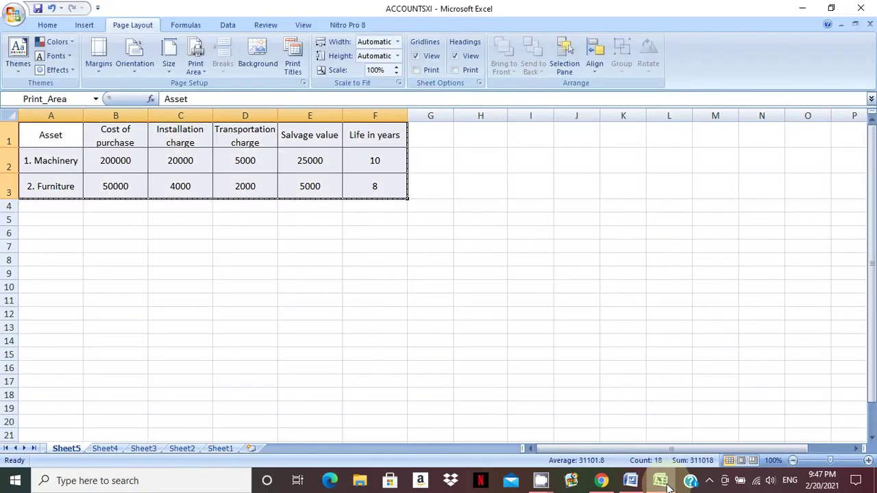
click(205, 171)
drag(60, 130, 360, 176)
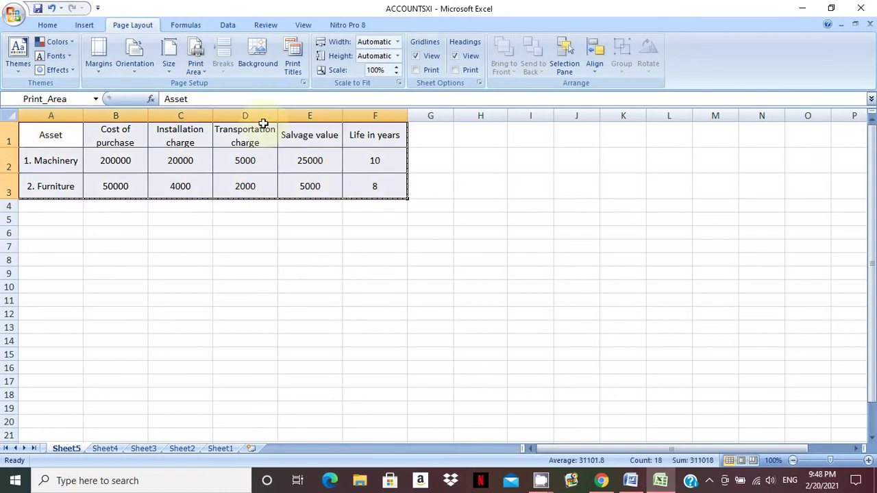
click(195, 69)
click(139, 28)
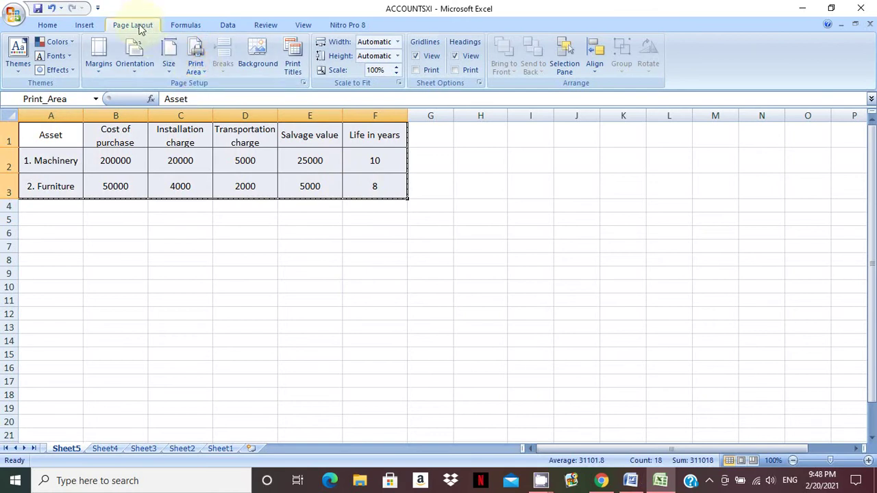
click(196, 65)
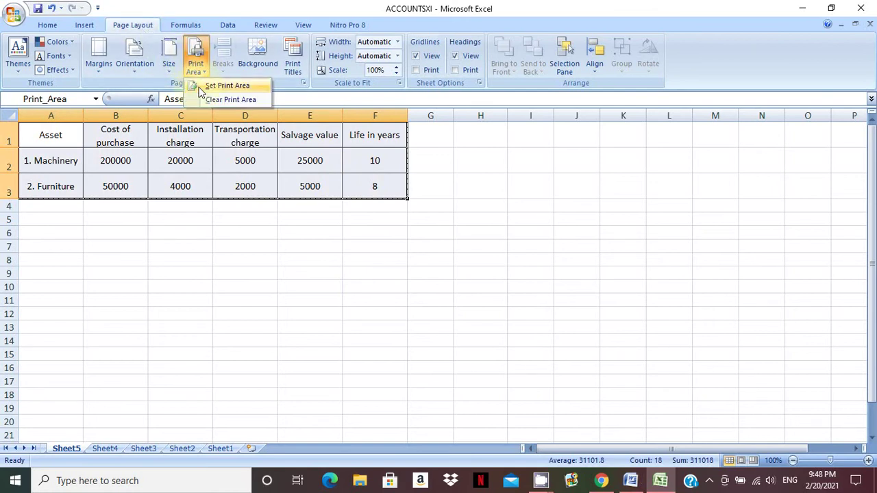
click(200, 88)
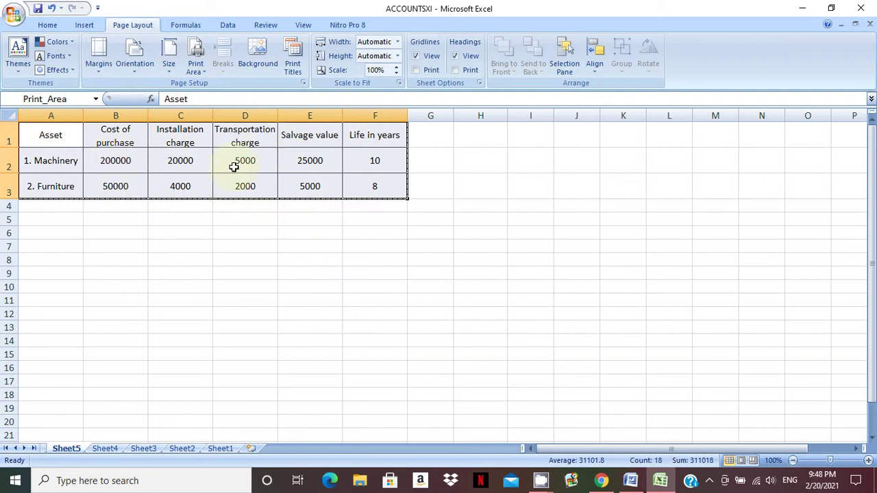
- Publish the workbook as the ACCOUNTSXI PDF on the Desktop, then minimize Excel
click(11, 17)
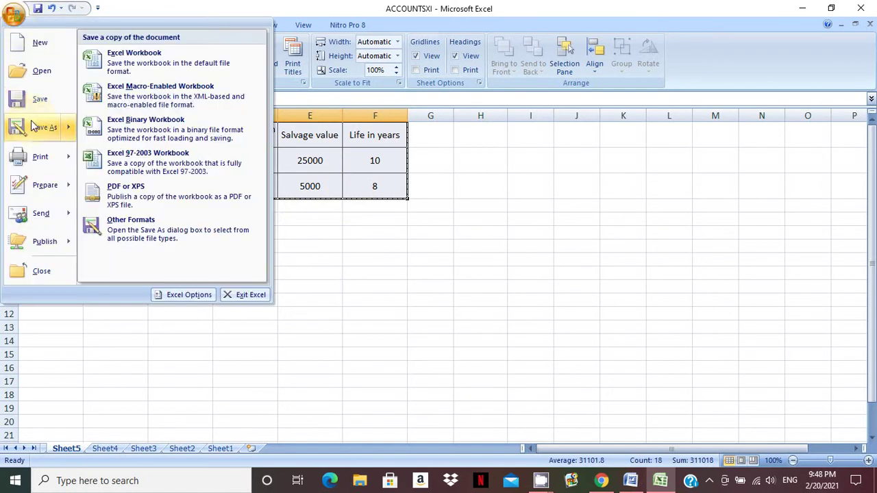
click(144, 195)
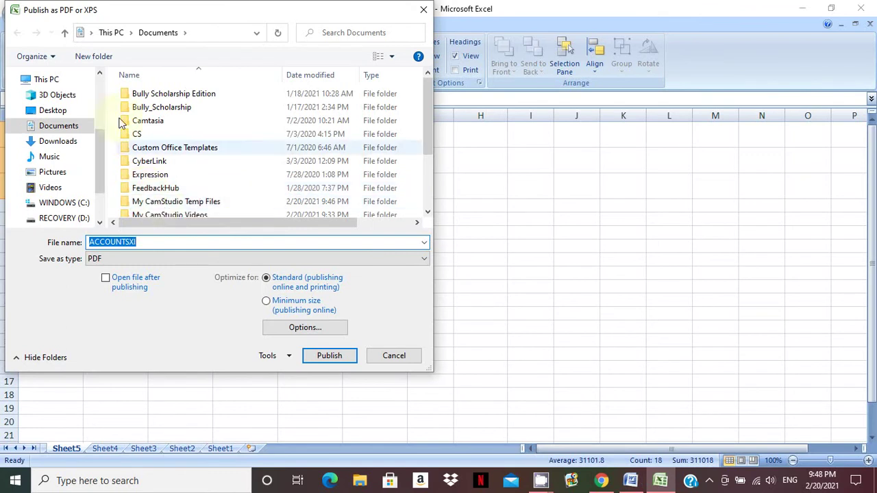
click(72, 112)
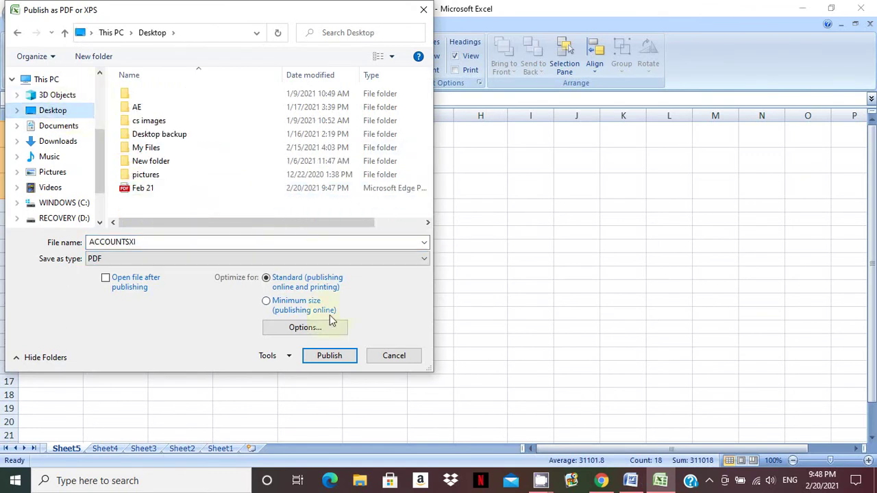
click(336, 356)
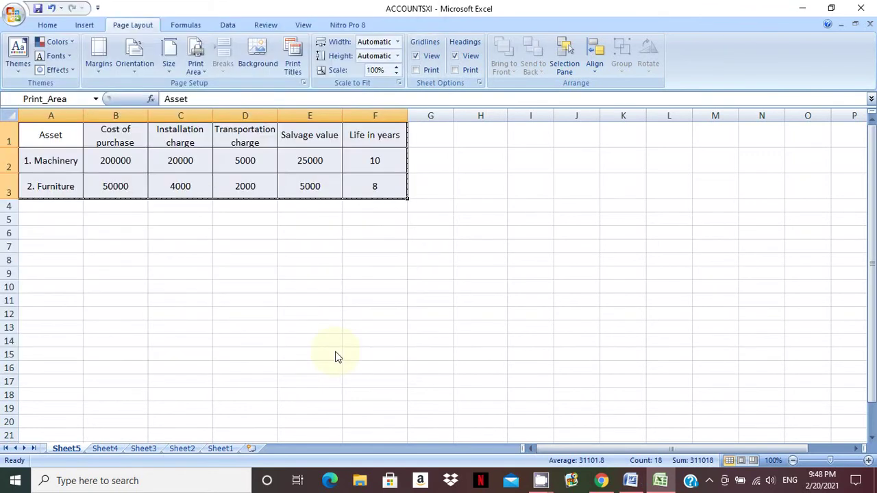
click(803, 8)
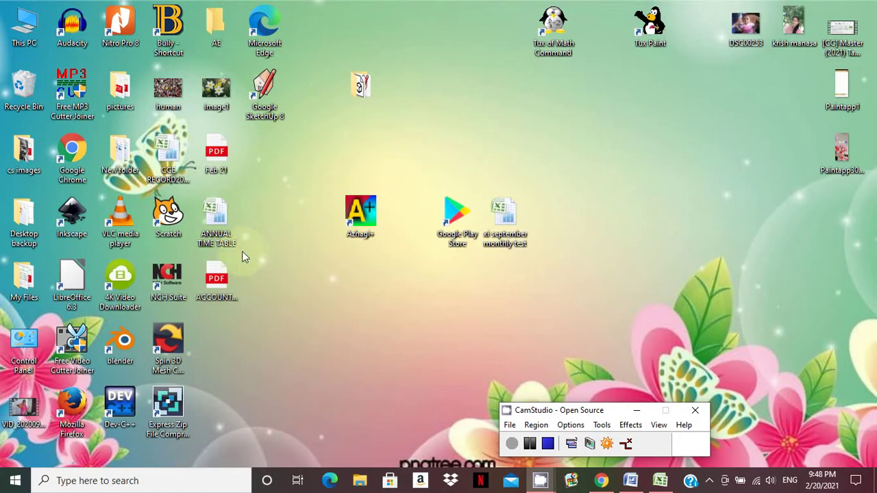
- Open ACCOUNTSXI.pdf from the desktop to check the asset table, then close it
click(229, 277)
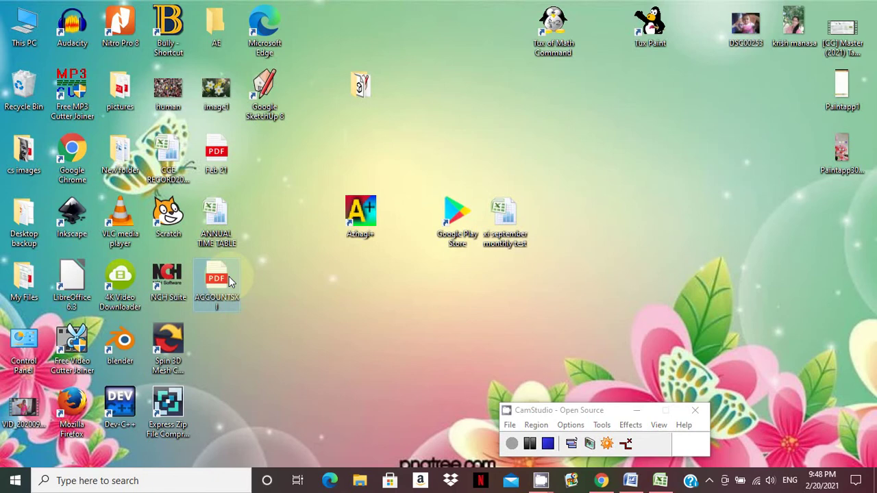
double_click(230, 278)
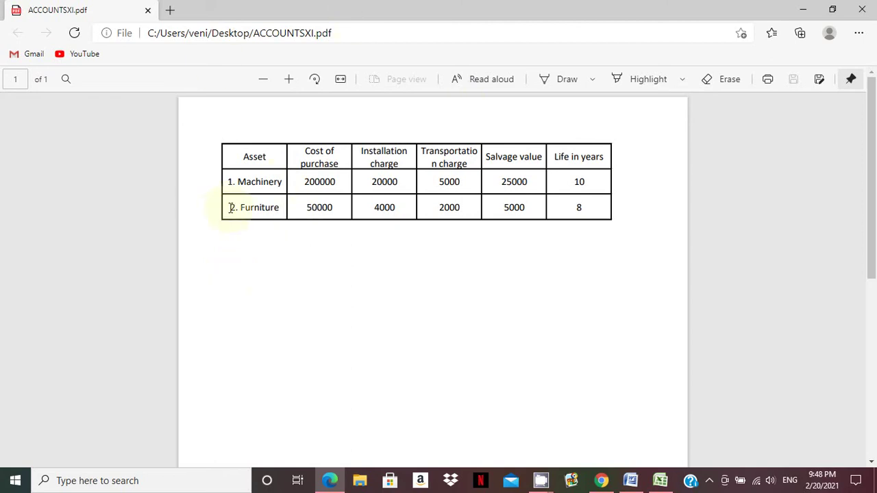
click(858, 8)
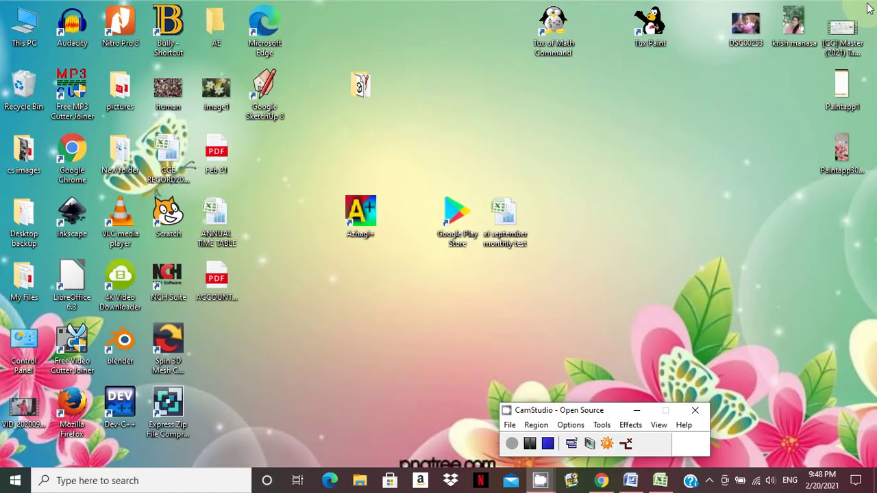
- Restore the Tamil document and review which formats the Office menu's Save As offers, then switch to Chrome
click(631, 481)
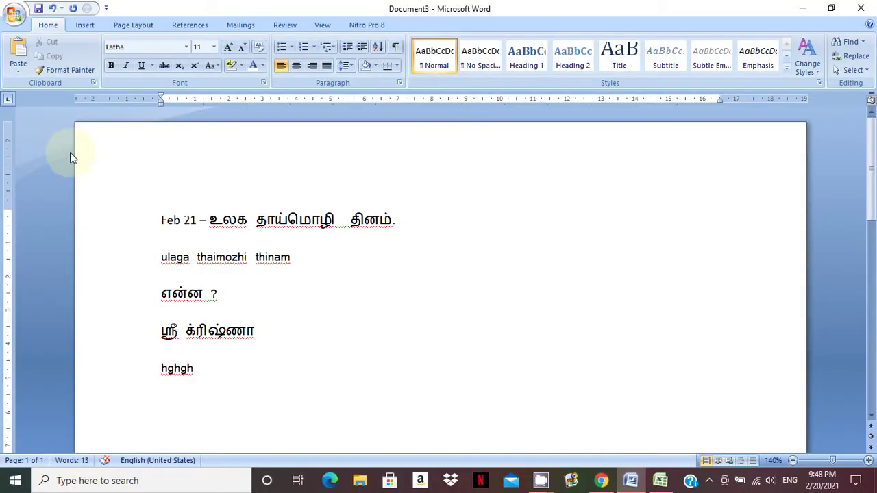
click(14, 13)
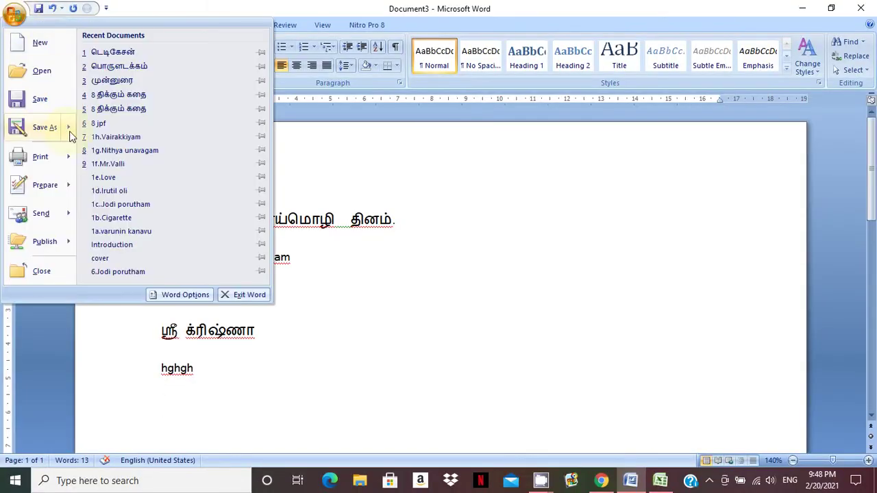
mouse_move(63, 131)
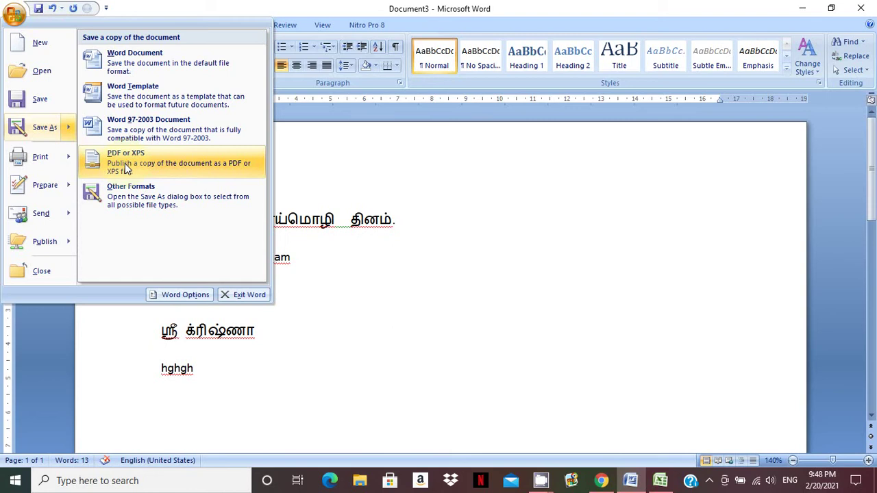
click(458, 304)
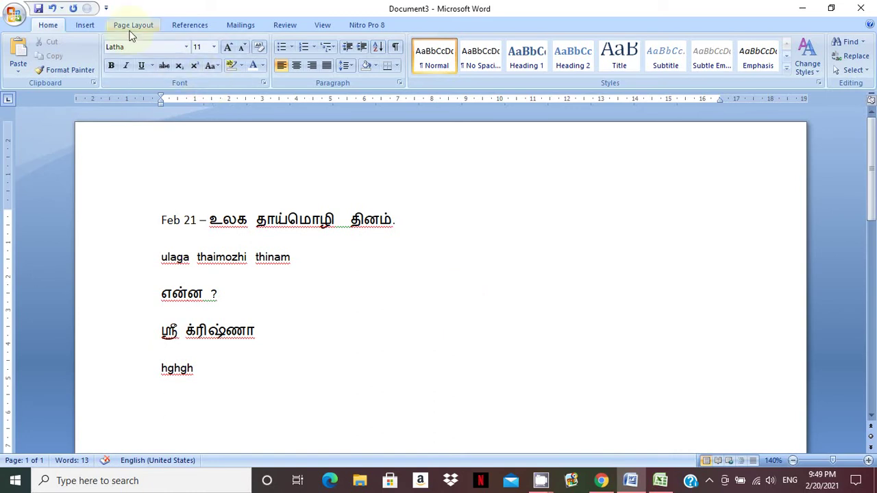
click(13, 17)
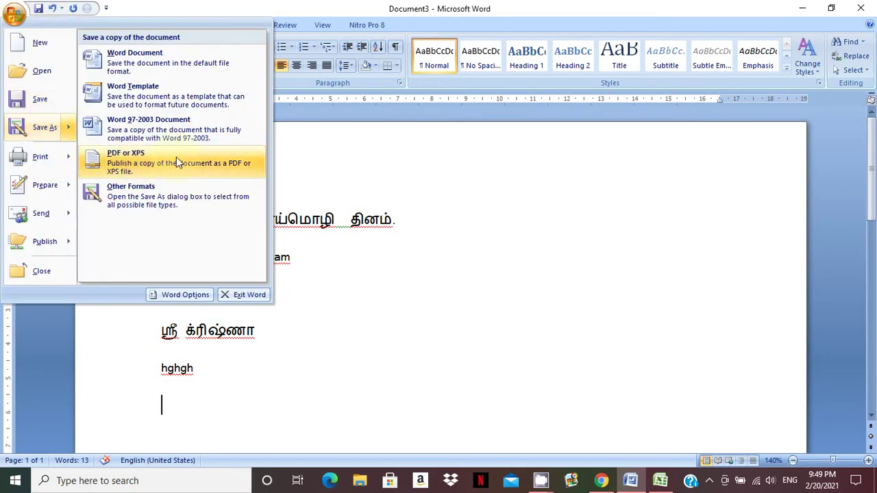
click(447, 368)
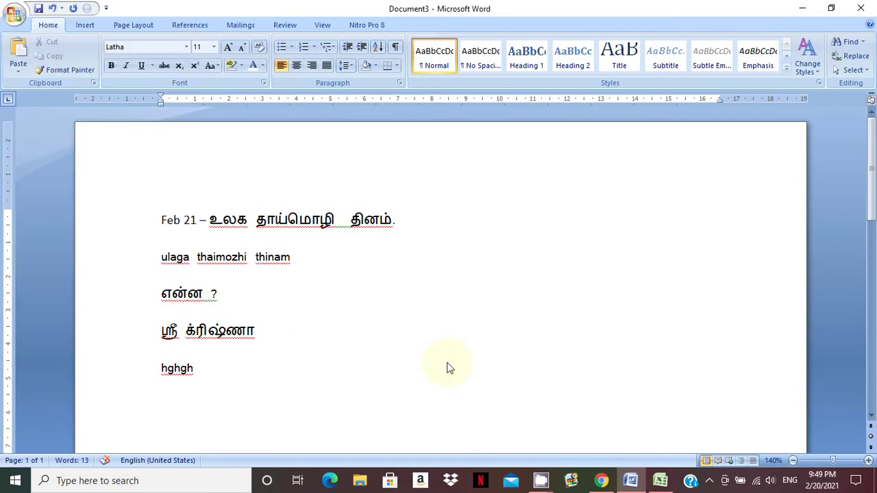
click(600, 482)
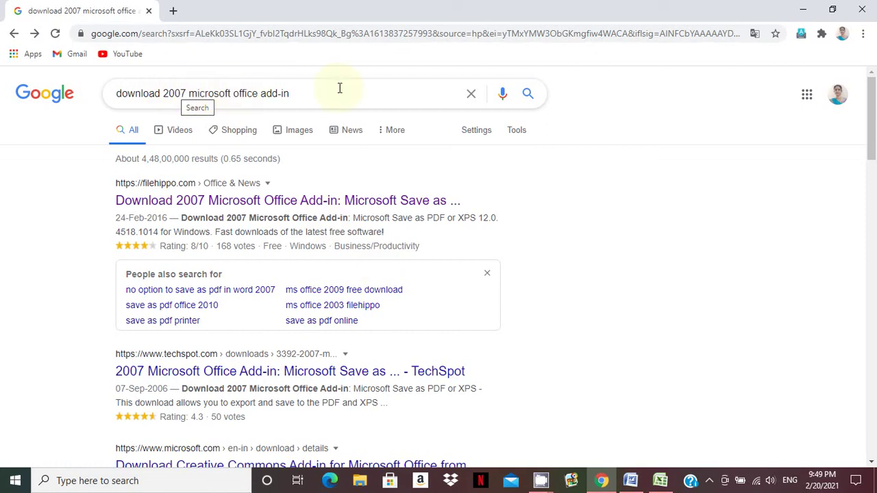
- Download SaveAsPDFandXPS.exe, the 2007 Office add-in, from its FileHippo page
click(348, 201)
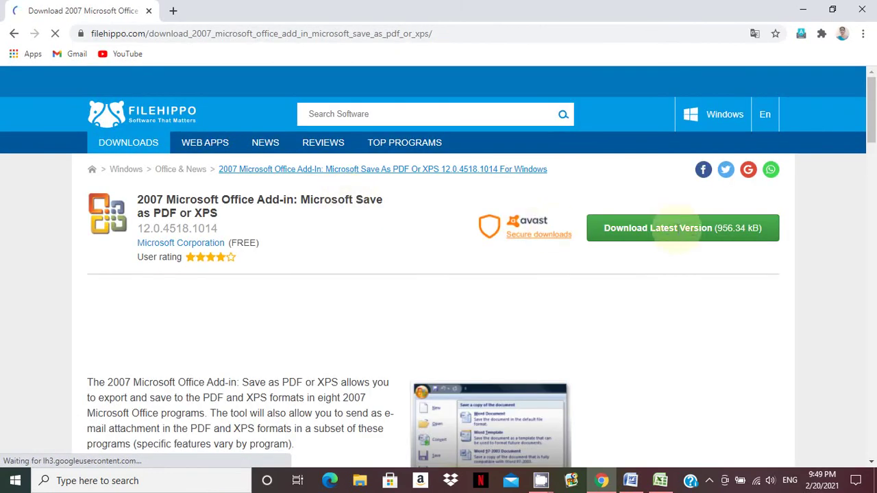
click(716, 241)
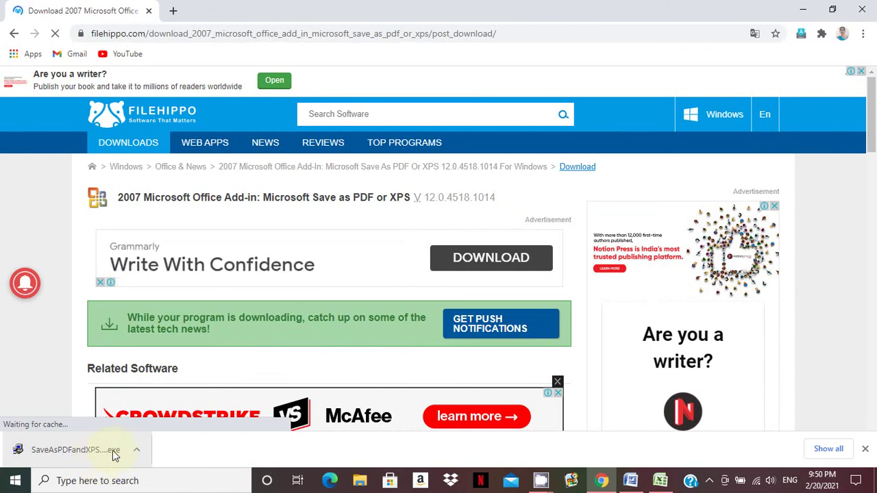
- Run SaveAsPDFandXPS.exe, accept the license terms and complete the add-in installation
click(112, 450)
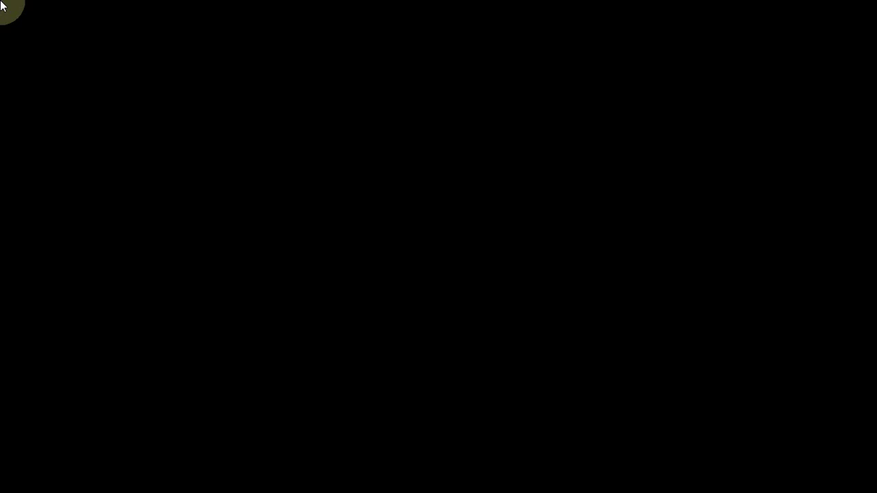
click(390, 320)
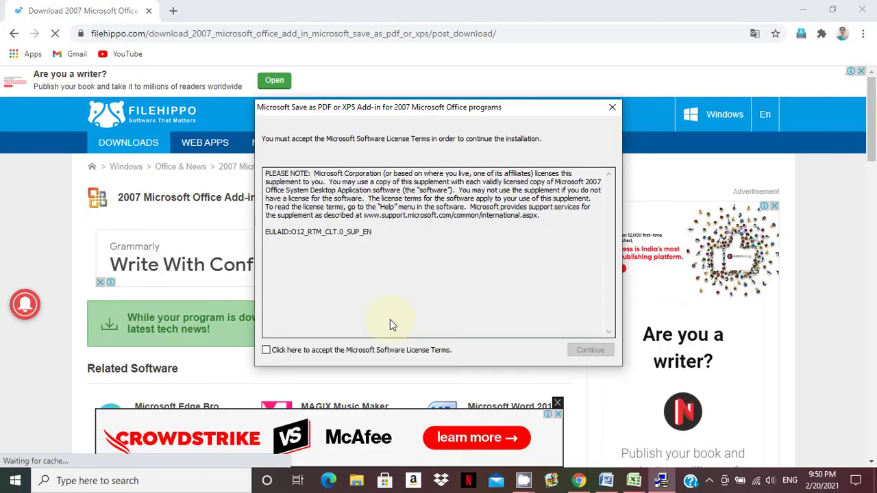
click(331, 350)
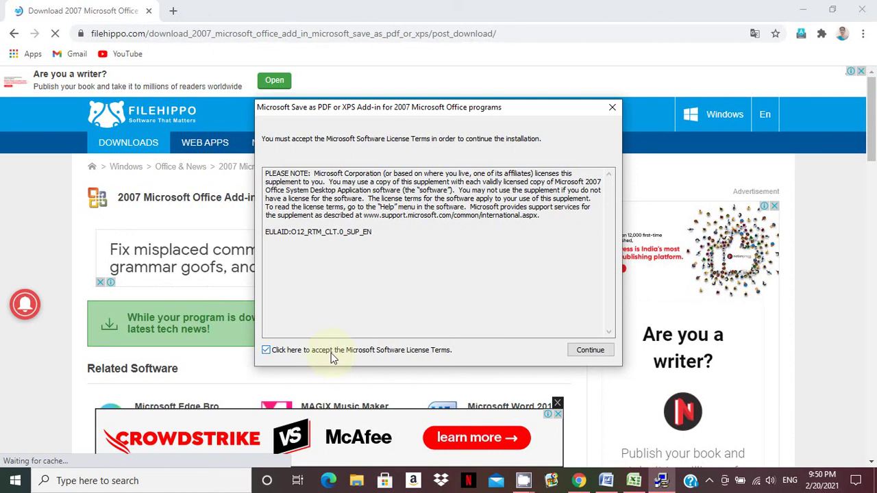
click(579, 355)
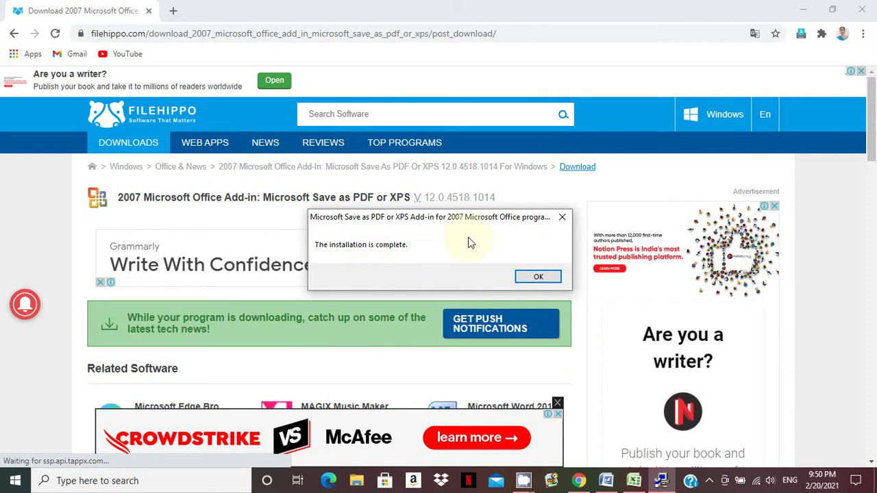
click(534, 277)
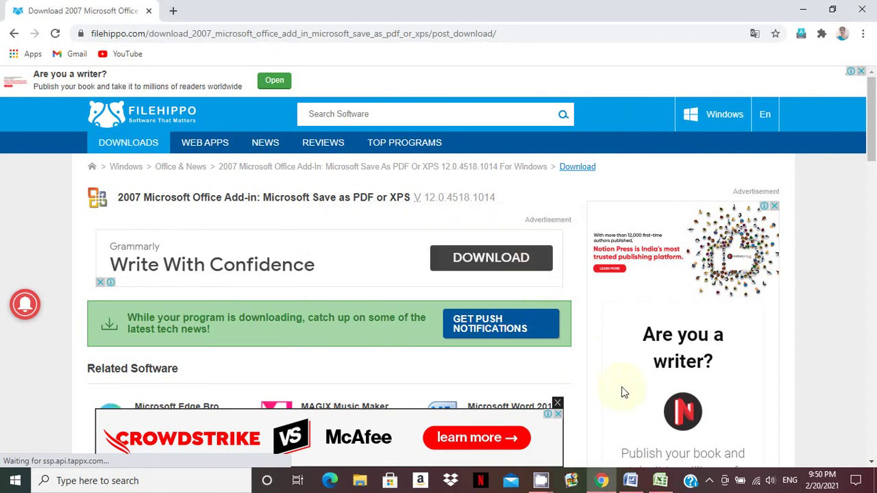
click(632, 481)
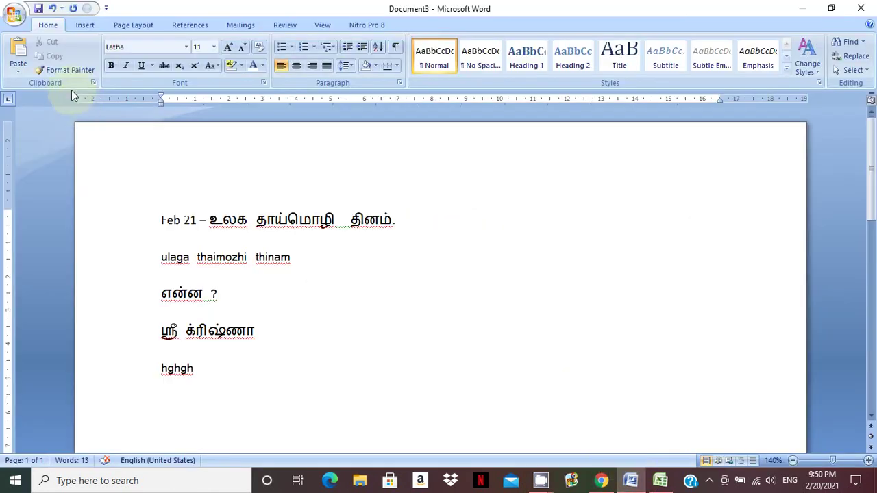
- Check the Save As options for PDF saving, then minimize Word and Chrome
click(11, 18)
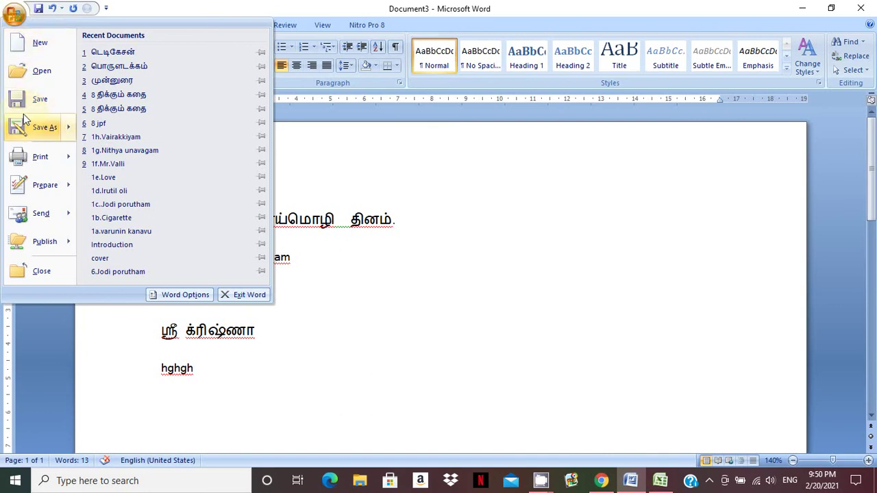
mouse_move(25, 120)
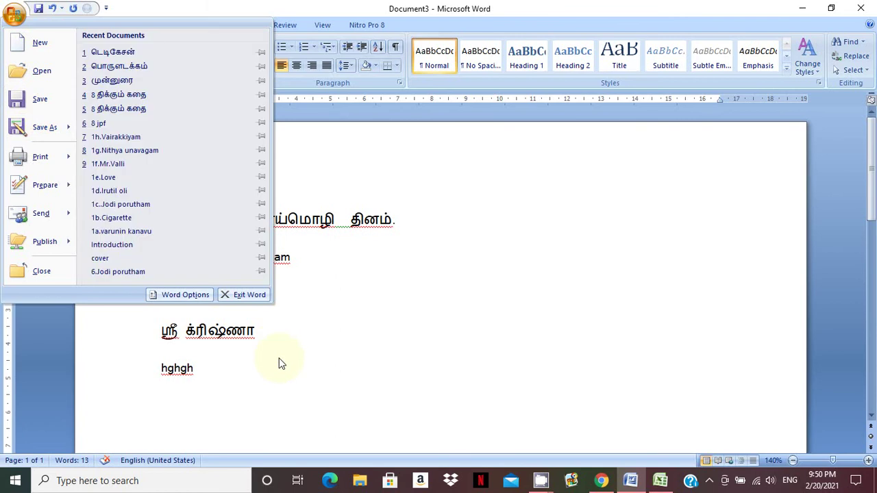
click(279, 363)
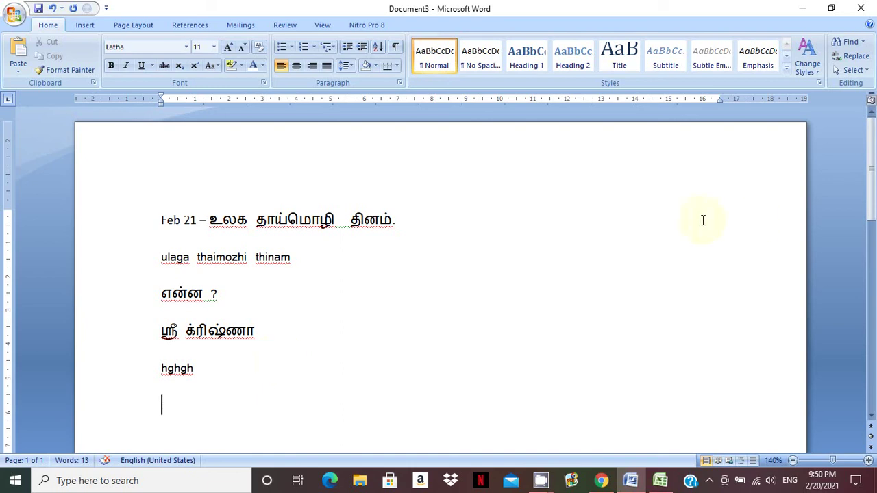
click(803, 8)
click(806, 9)
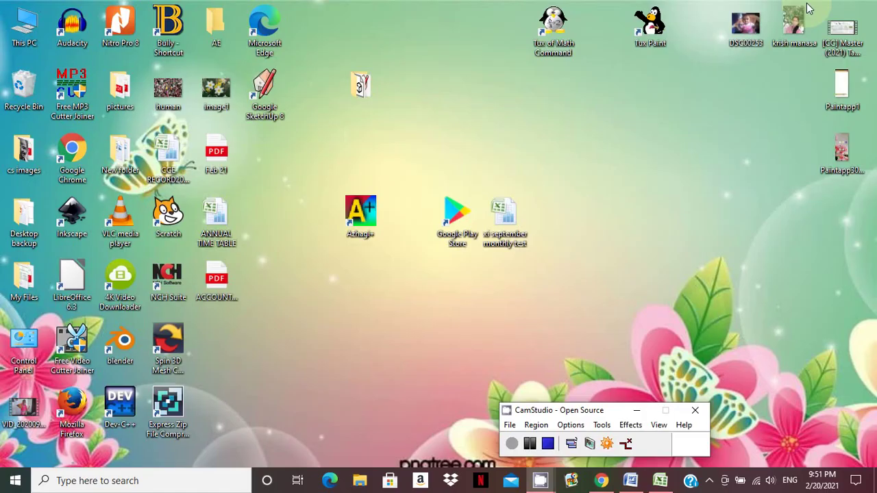